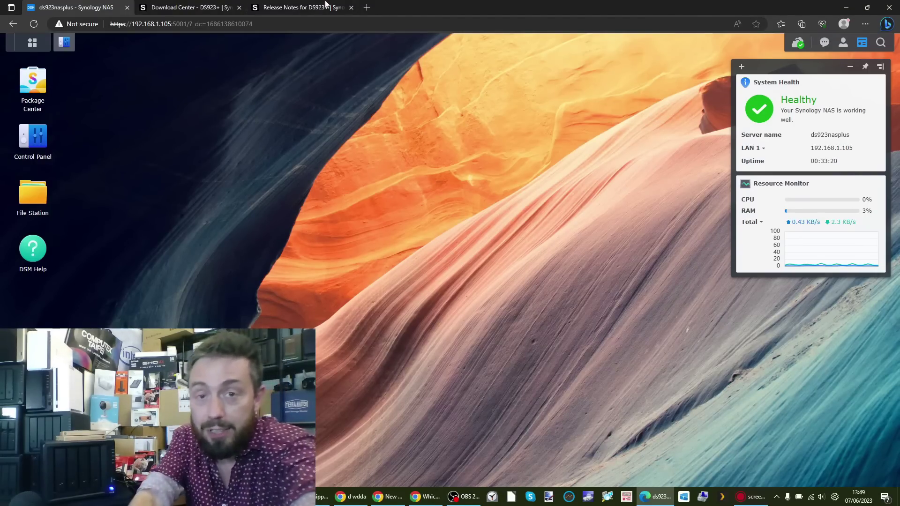
Step: Confirm Info Center shows 32 GB memory on DSM 7.1.1, then view the DS923+ download page
left_click(69, 49)
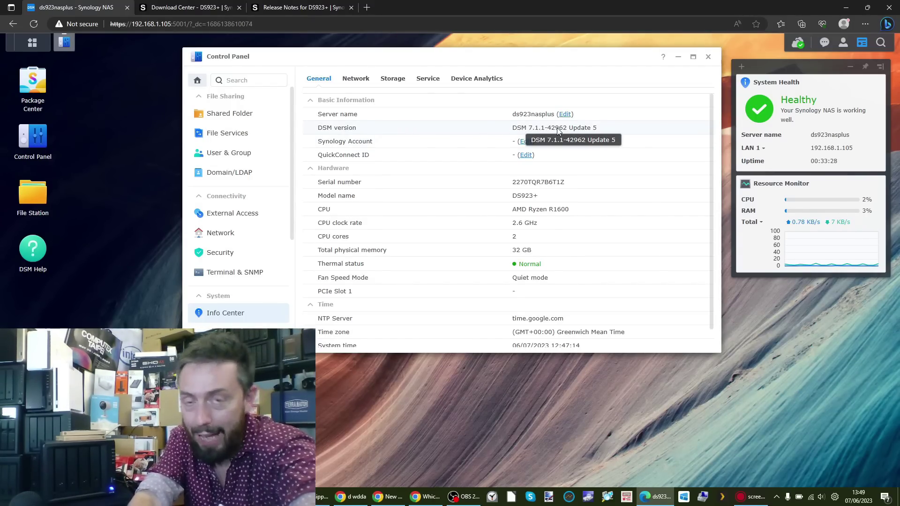
left_click(190, 8)
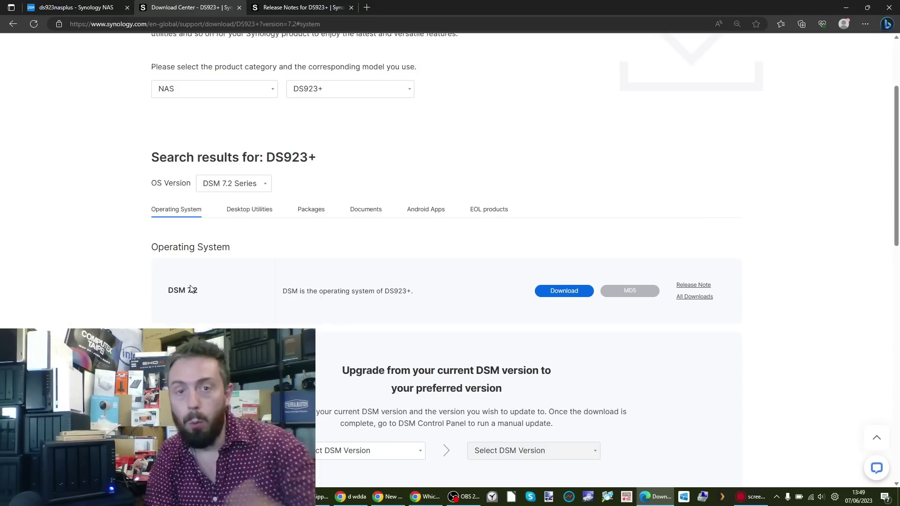
key("alt+Tab")
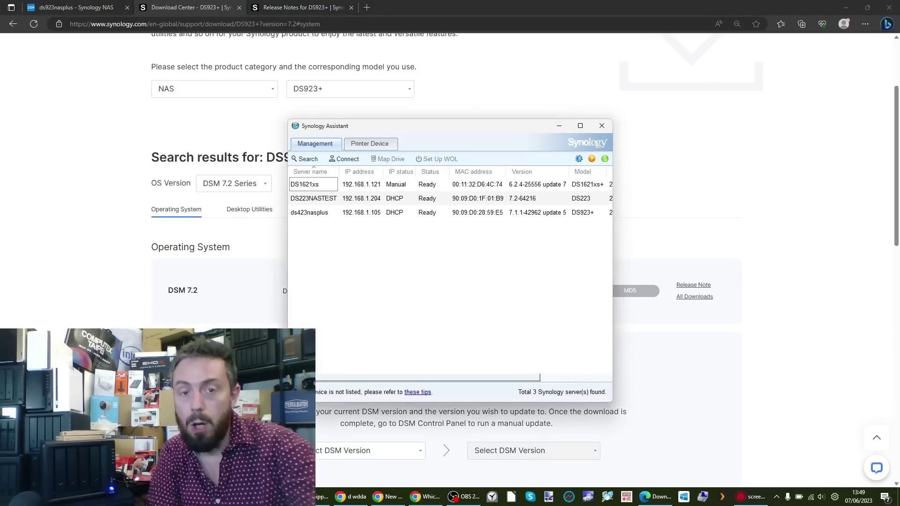
left_click(579, 159)
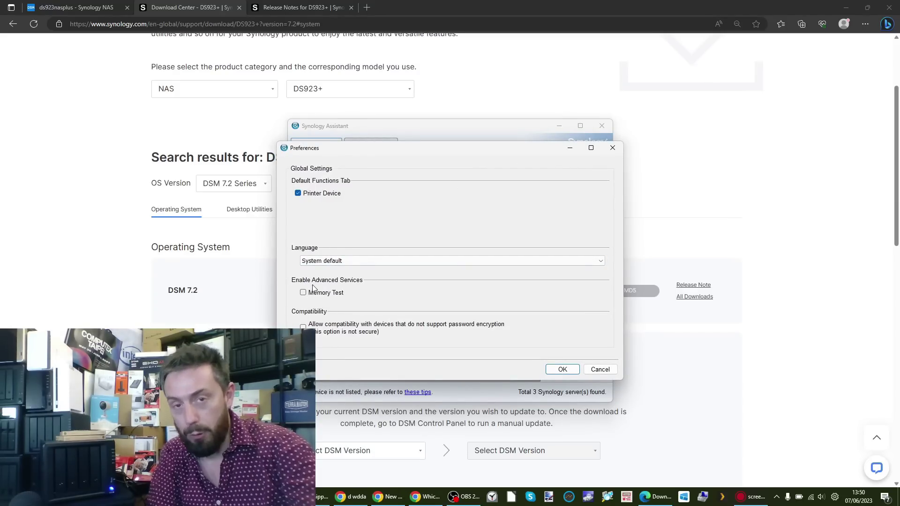
left_click(599, 370)
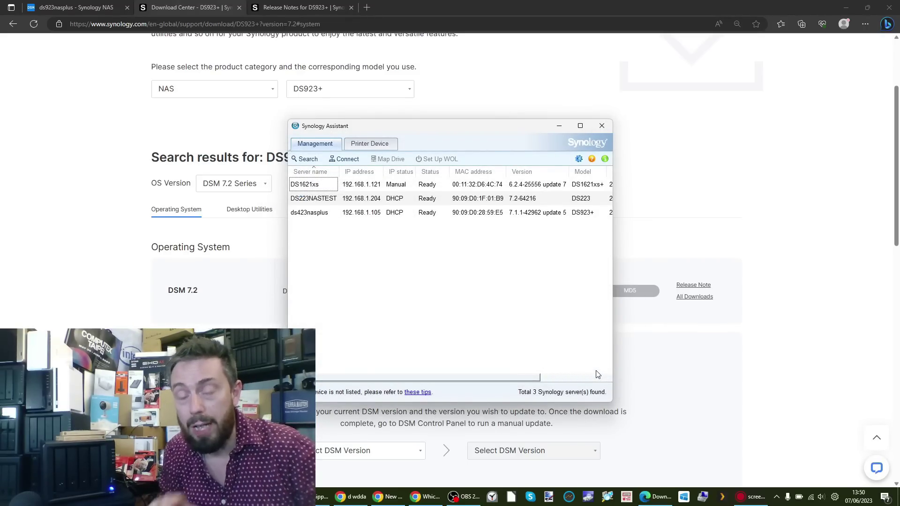
left_click(80, 325)
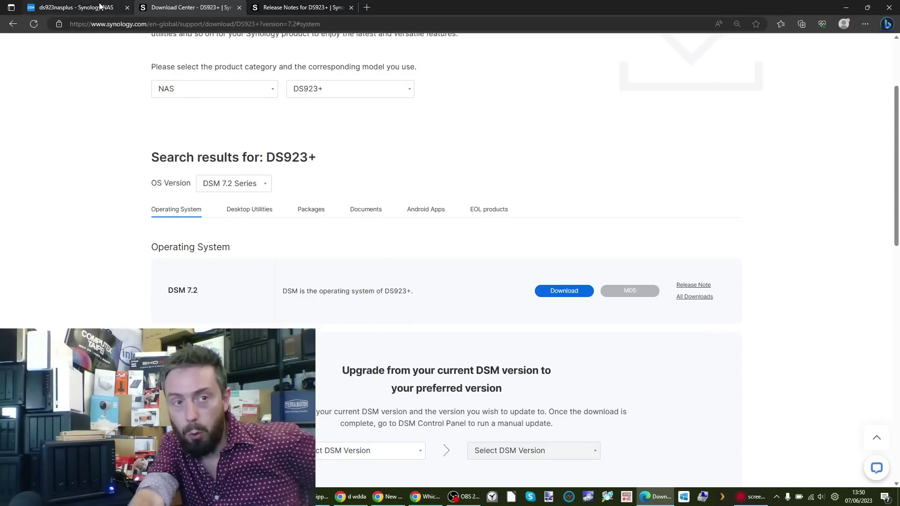
Step: Return to the DSM tab and go to Control Panel's Update & Restore page
left_click(116, 6)
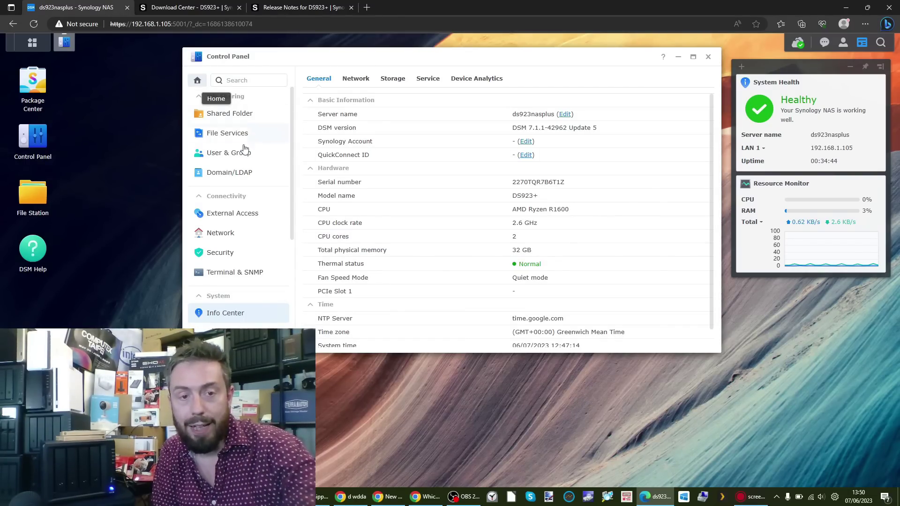
scroll(243, 148, "down", 3)
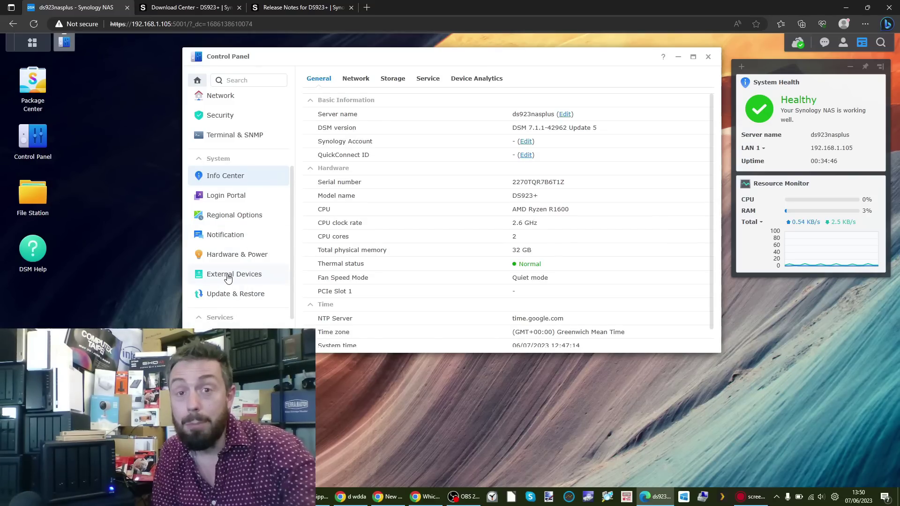
scroll(229, 277, "down", 1)
left_click(235, 243)
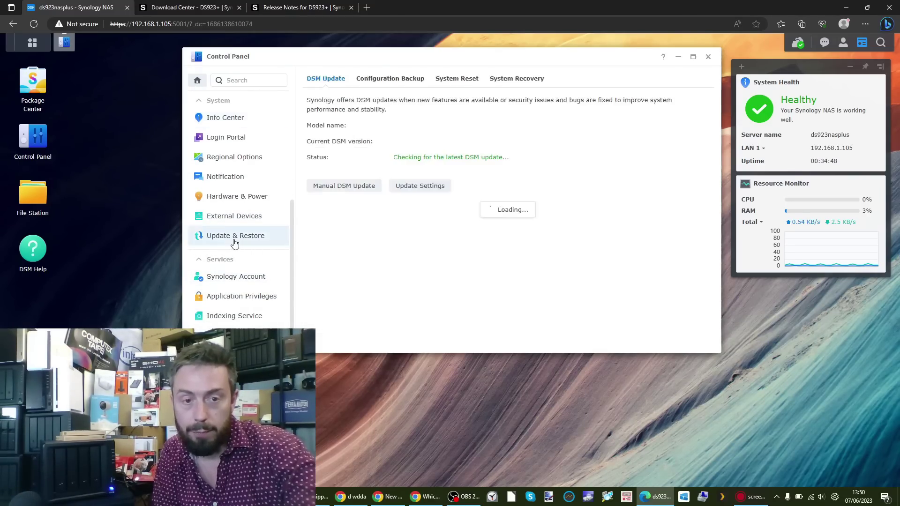
Step: Upload DSM_DS923+_64561.pat from Downloads as a manual DSM update
left_click(366, 185)
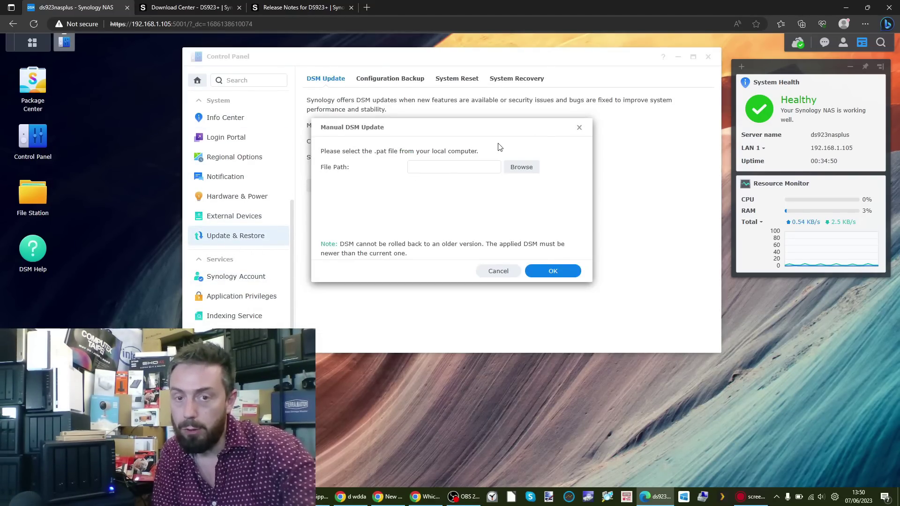
left_click(514, 169)
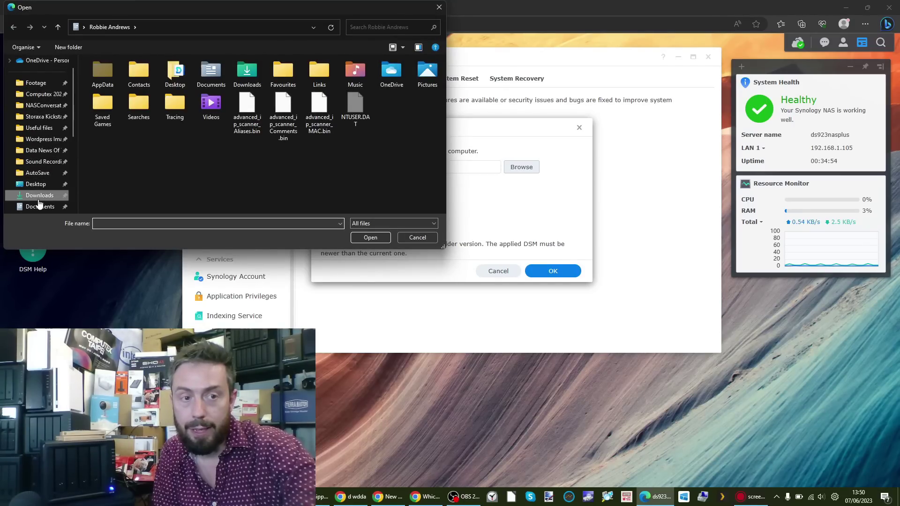
left_click(39, 198)
left_click(119, 88)
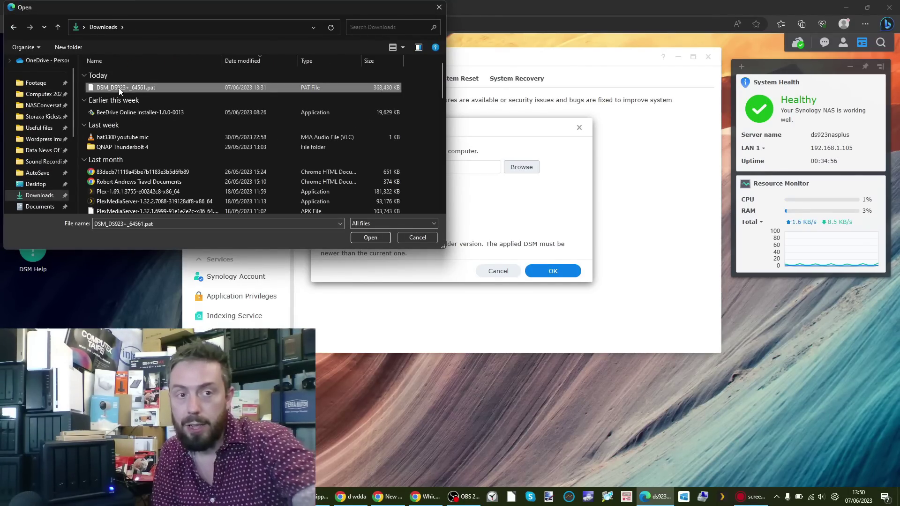
double_click(119, 89)
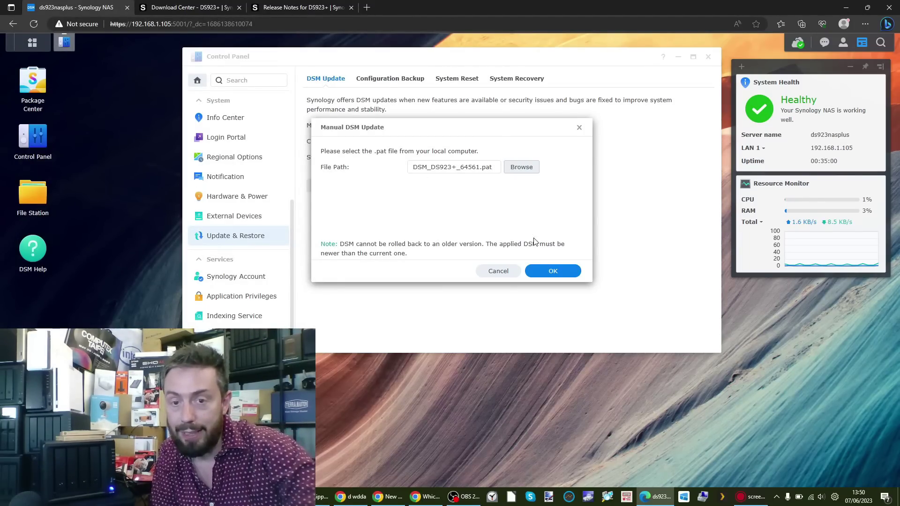
left_click(537, 267)
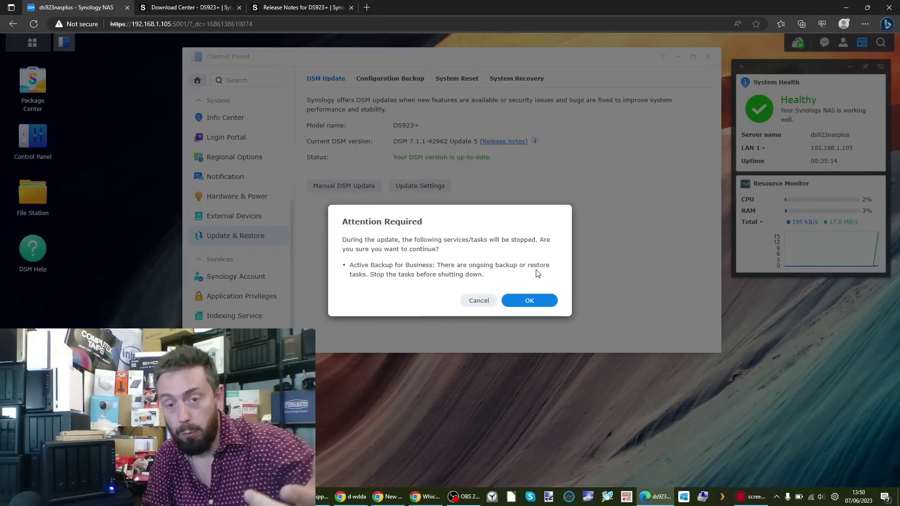
Step: Accept that backup tasks stop, agree to the update notice, and confirm installing DSM 7.2
left_click(529, 299)
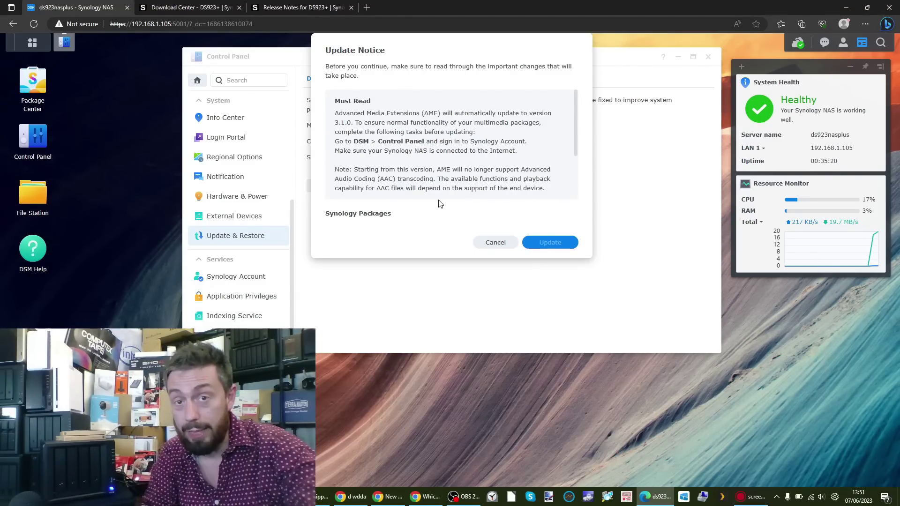
scroll(427, 167, "down", 1)
scroll(427, 168, "down", 3)
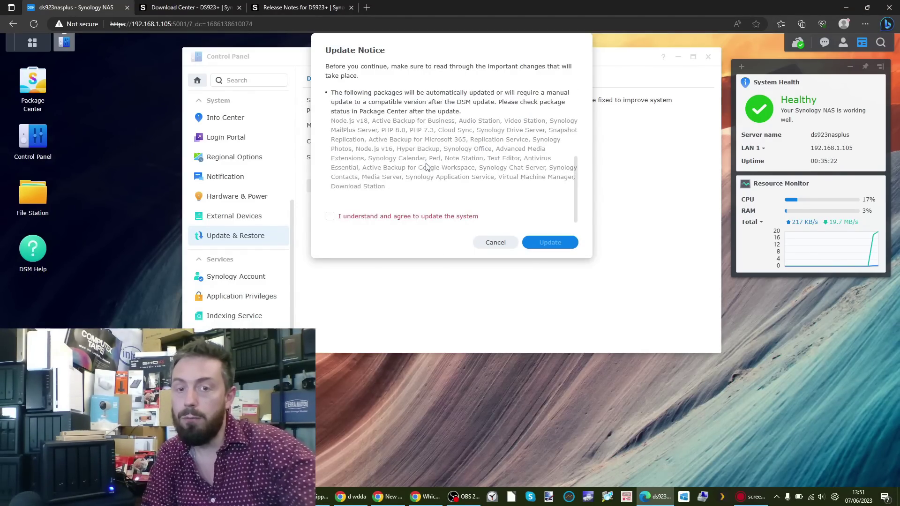
left_click(401, 218)
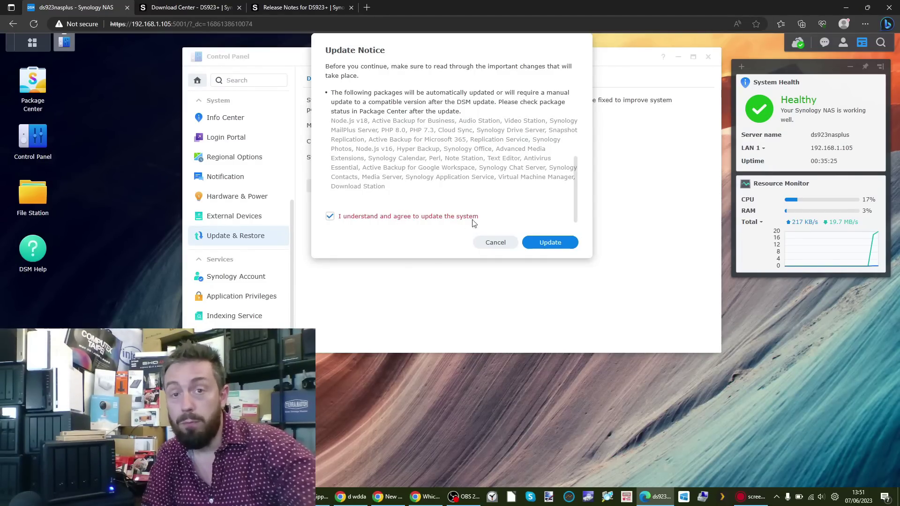
left_click(542, 240)
left_click(522, 233)
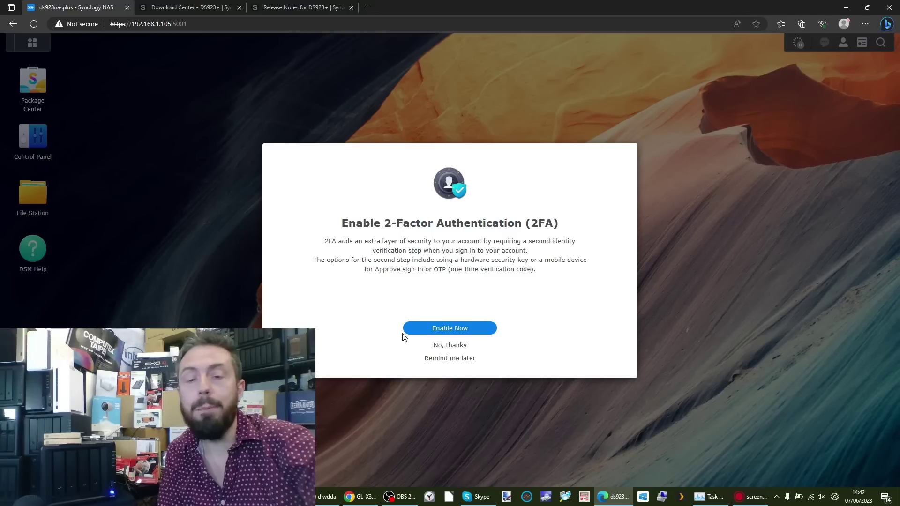
Step: Postpone 2FA, decline Adaptive MFA, and confirm continuing without extra account security
left_click(438, 359)
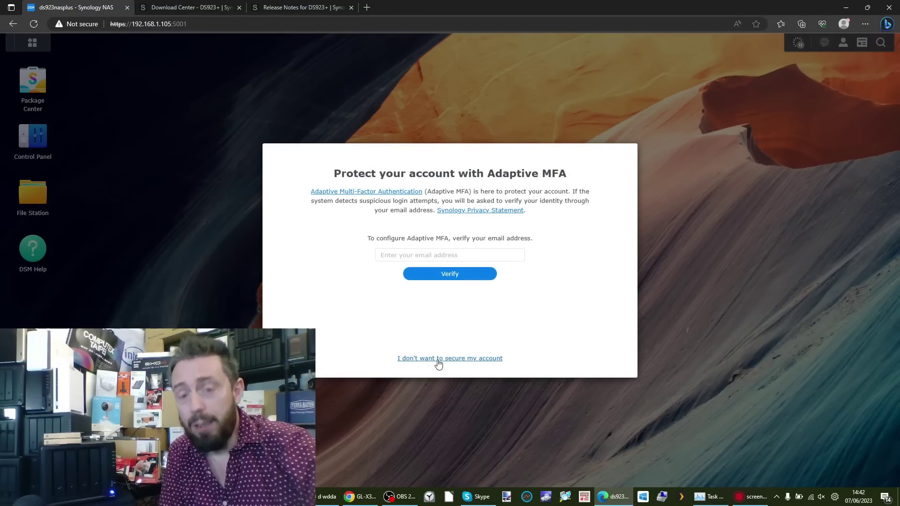
left_click(439, 359)
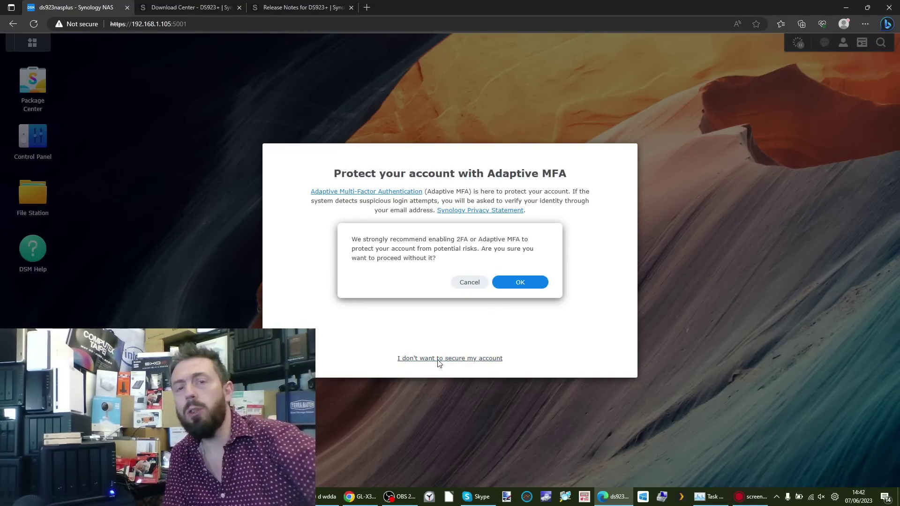
left_click(502, 284)
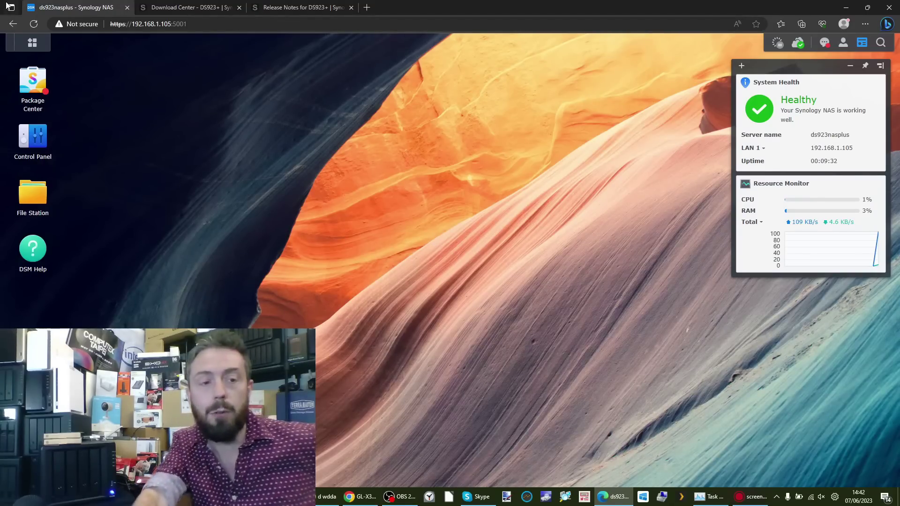
Step: Review Info Center's General tab showing DSM 7.2-64561 with 32 GB memory
left_click(32, 135)
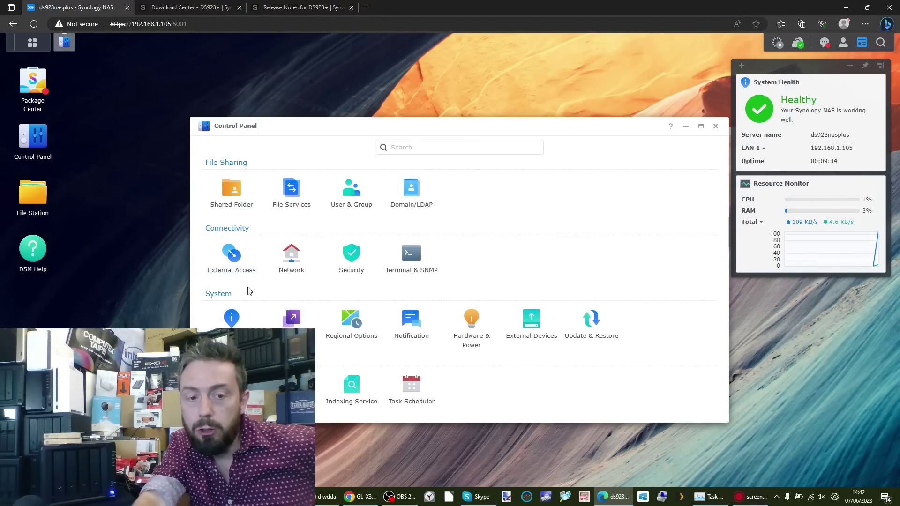
left_click(237, 323)
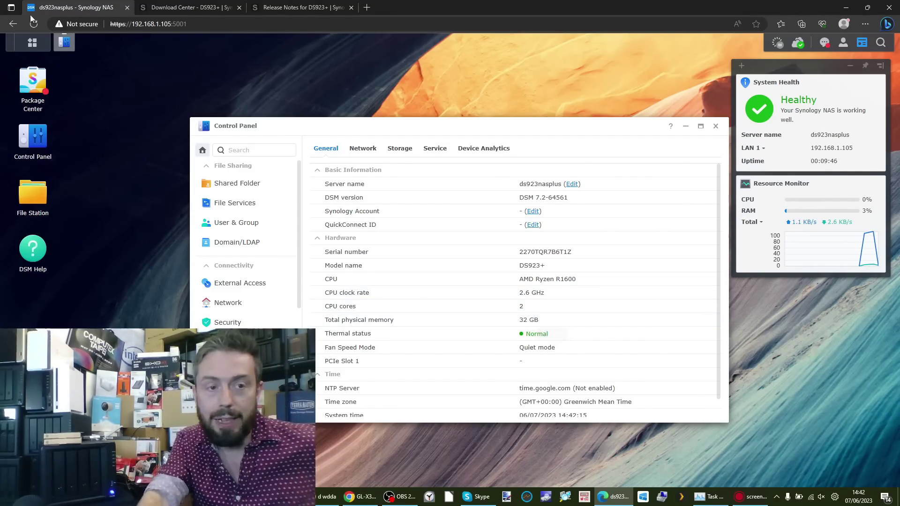
left_click(31, 43)
Step: Open Resource Monitor's Memory view showing 32 GB total, 1.1 GB used and 28.9 GB free
left_click(403, 120)
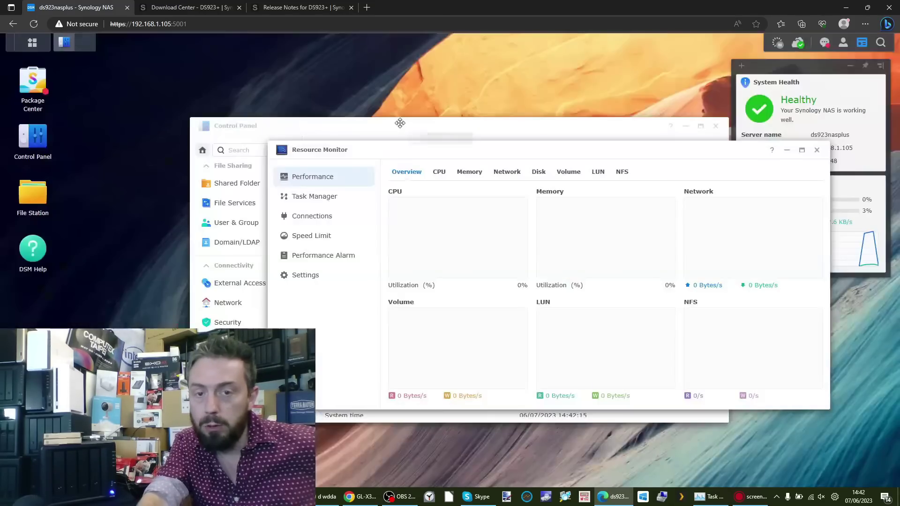
left_click(464, 174)
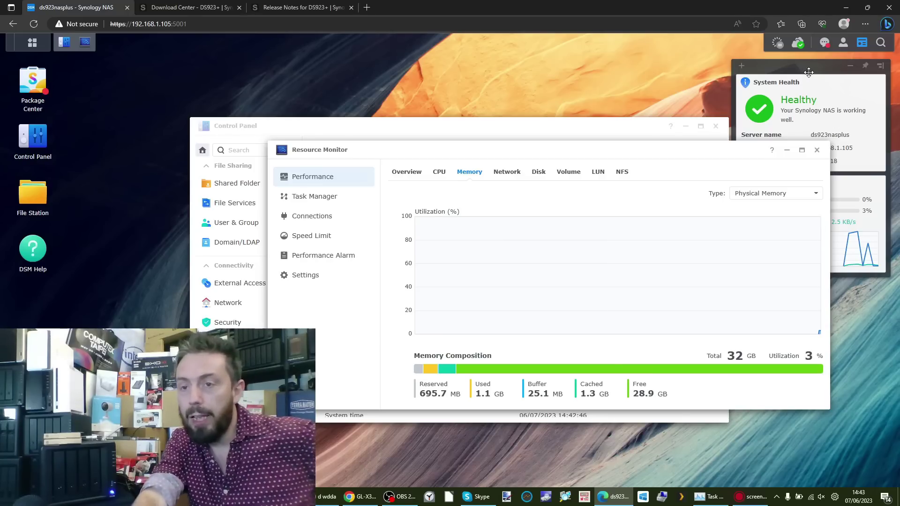
Step: Shut down the NAS from the account menu, then reload the page to reach sign-in
left_click(844, 44)
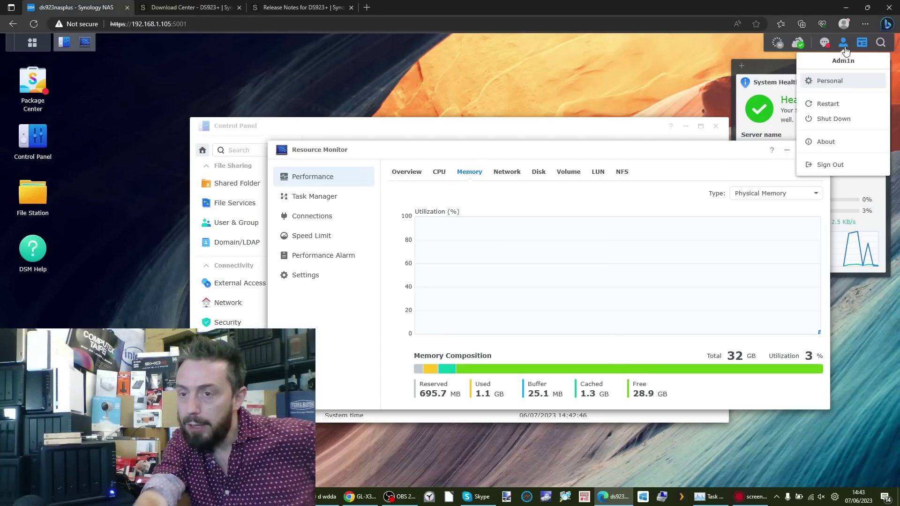
left_click(818, 119)
left_click(510, 274)
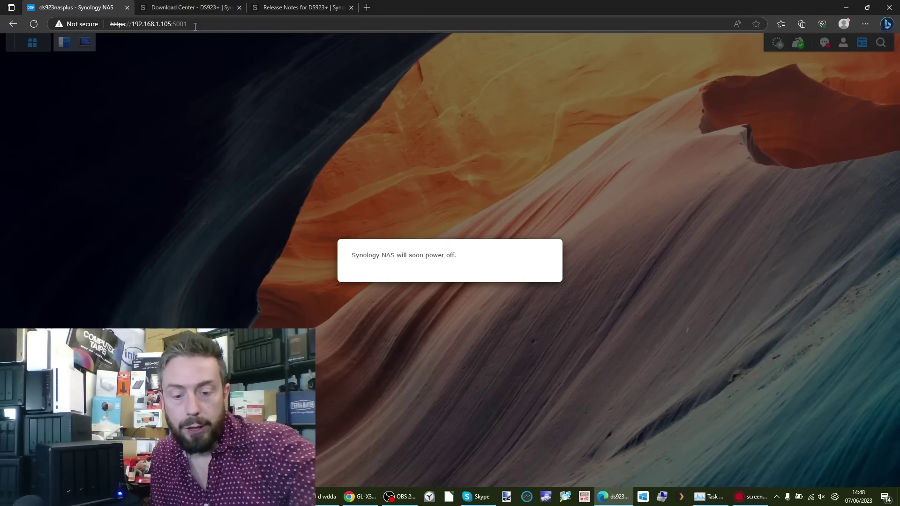
key("F5")
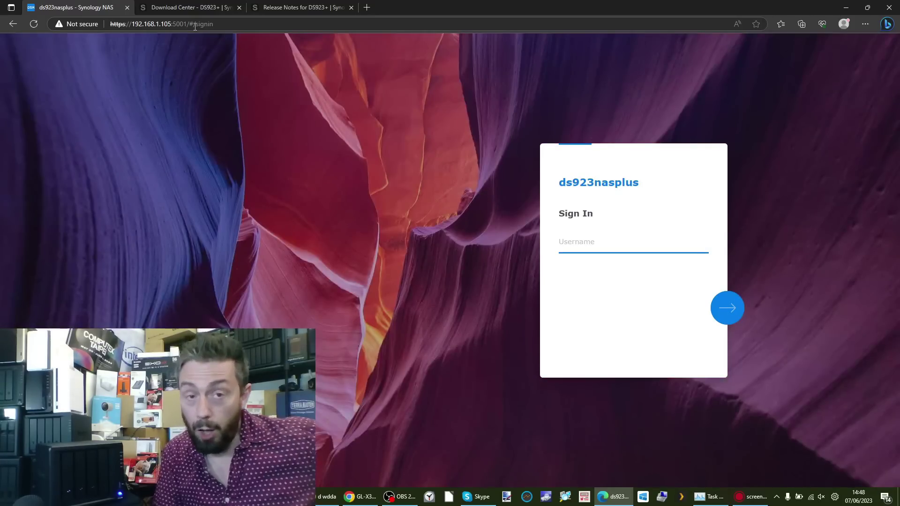
Step: Sign in to ds923nasplus with the administrator username and its password
type("Adm")
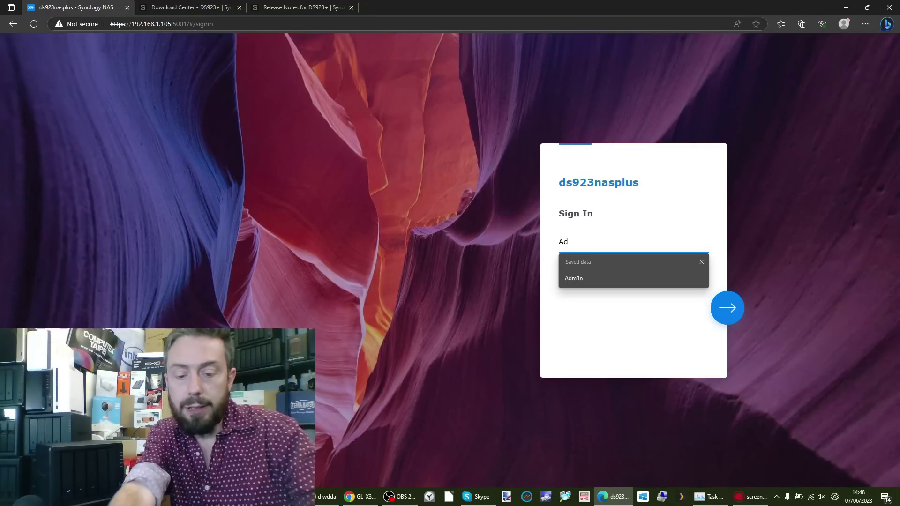
key("BackSpace")
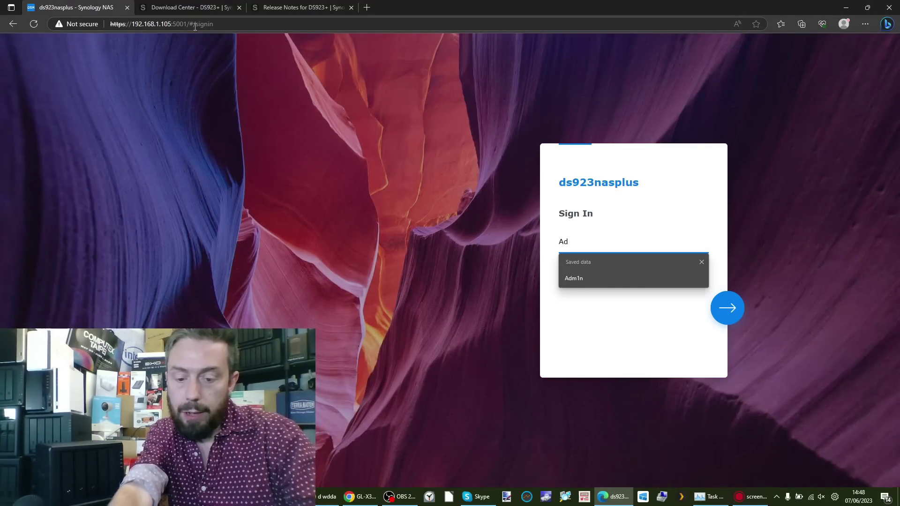
type("m1n")
key("Return")
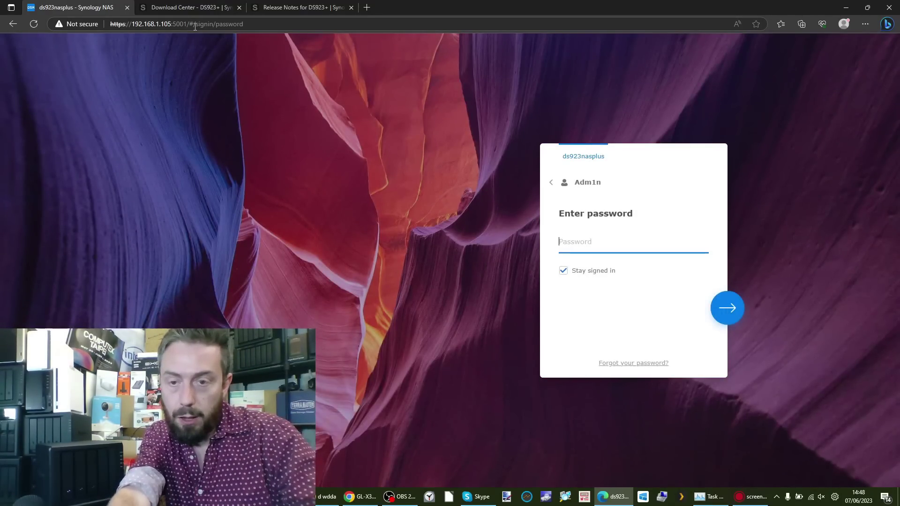
type("•••••••••")
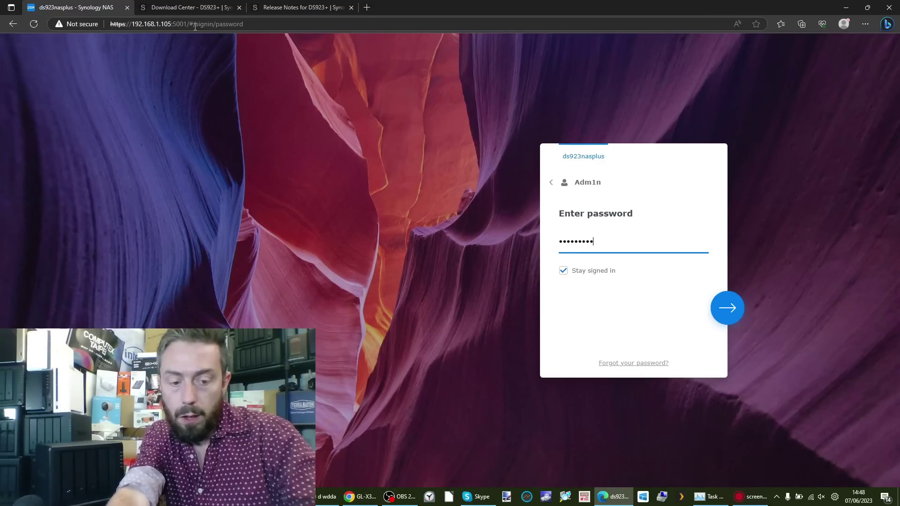
key("Return")
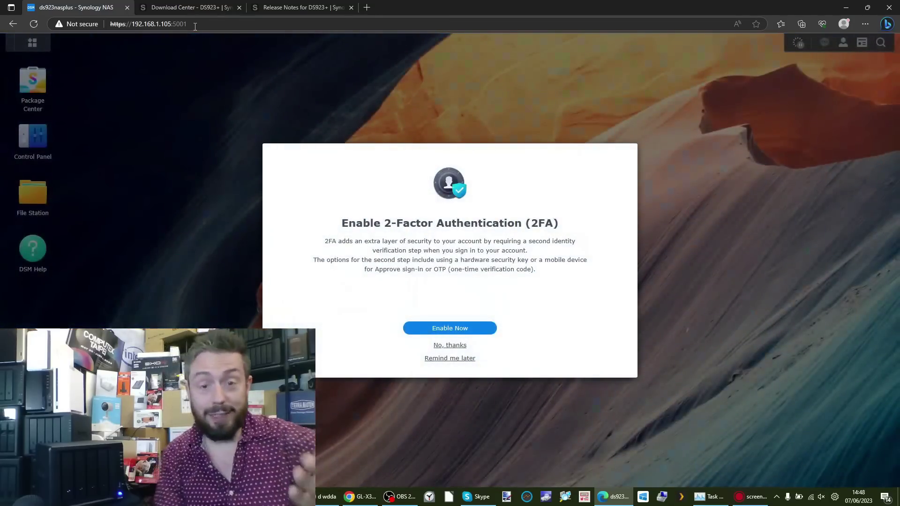
Step: Choose Remind me later for 2FA, decline Adaptive MFA, and confirm with OK
left_click(467, 359)
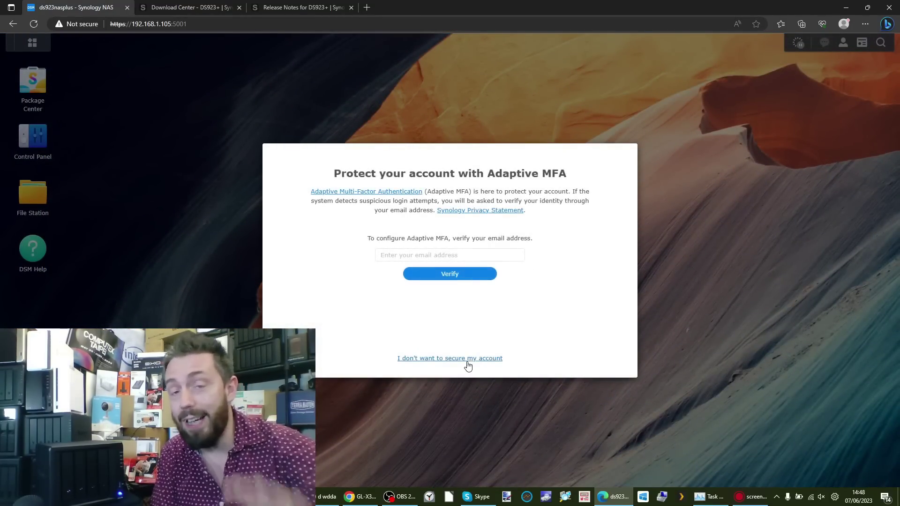
left_click(468, 359)
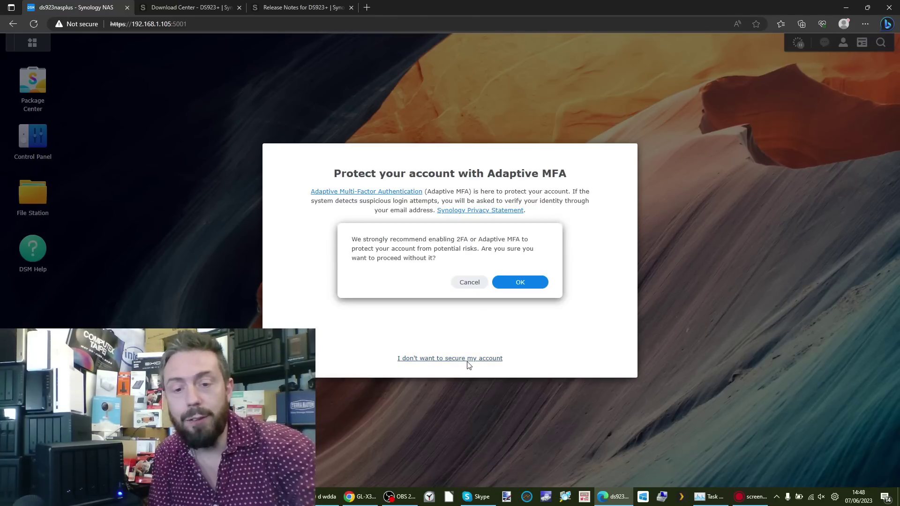
left_click(515, 282)
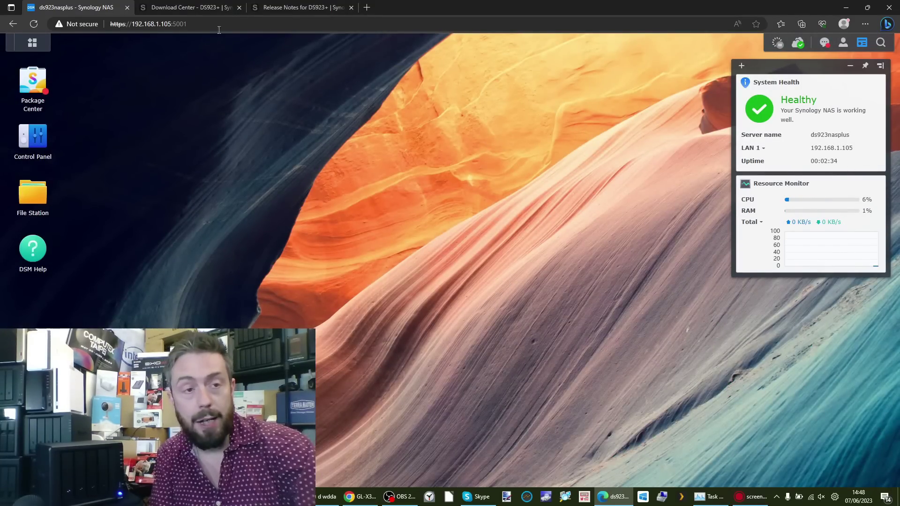
Step: Open Control Panel's Info Center to view the DS923+ on DSM 7.2-64561 with 64 GB memory
left_click(34, 136)
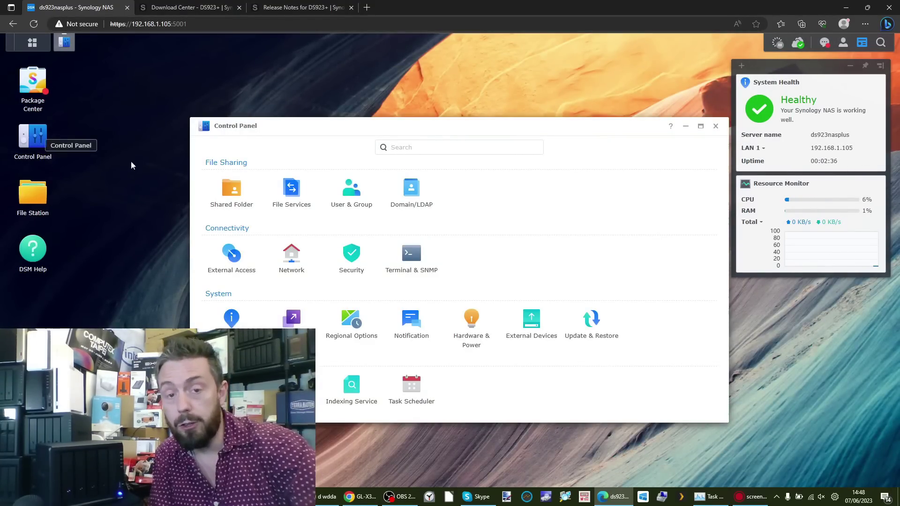
left_click(232, 317)
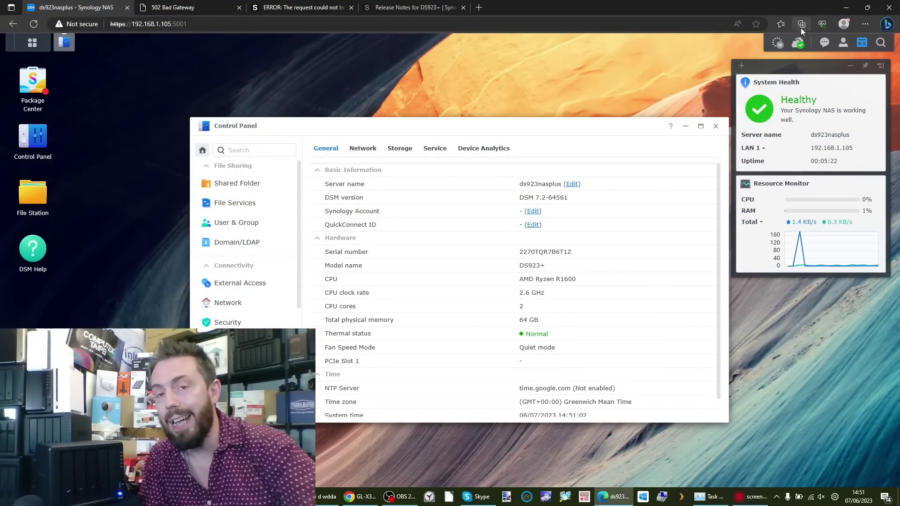
Step: Expand the System Event notification warning about non-Synology recommended memory module configurations
left_click(824, 42)
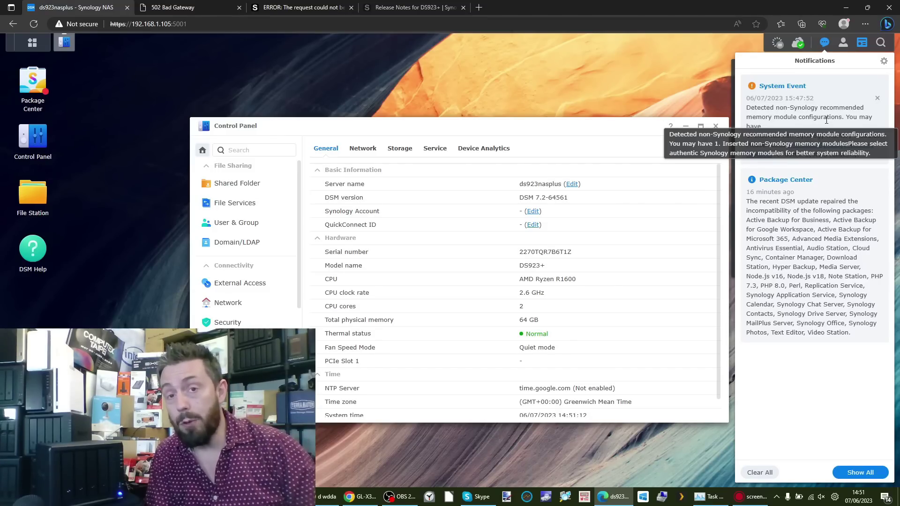
left_click(826, 120)
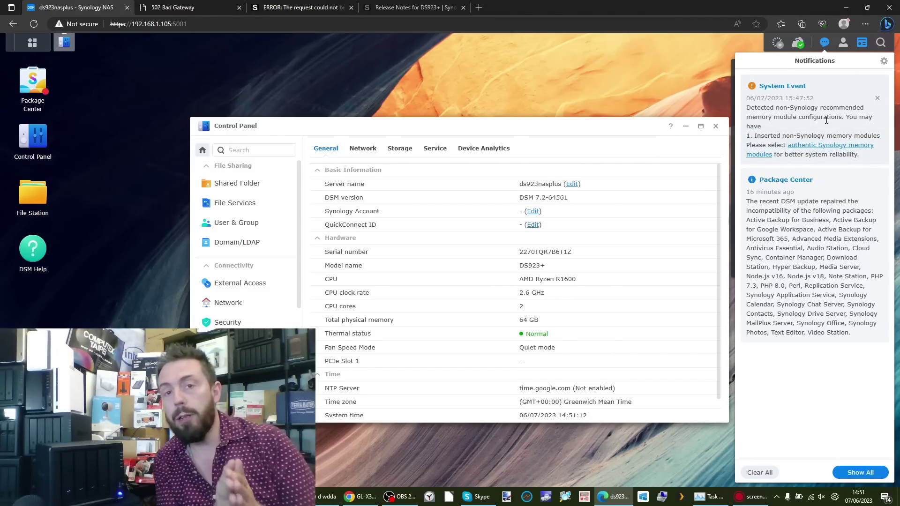